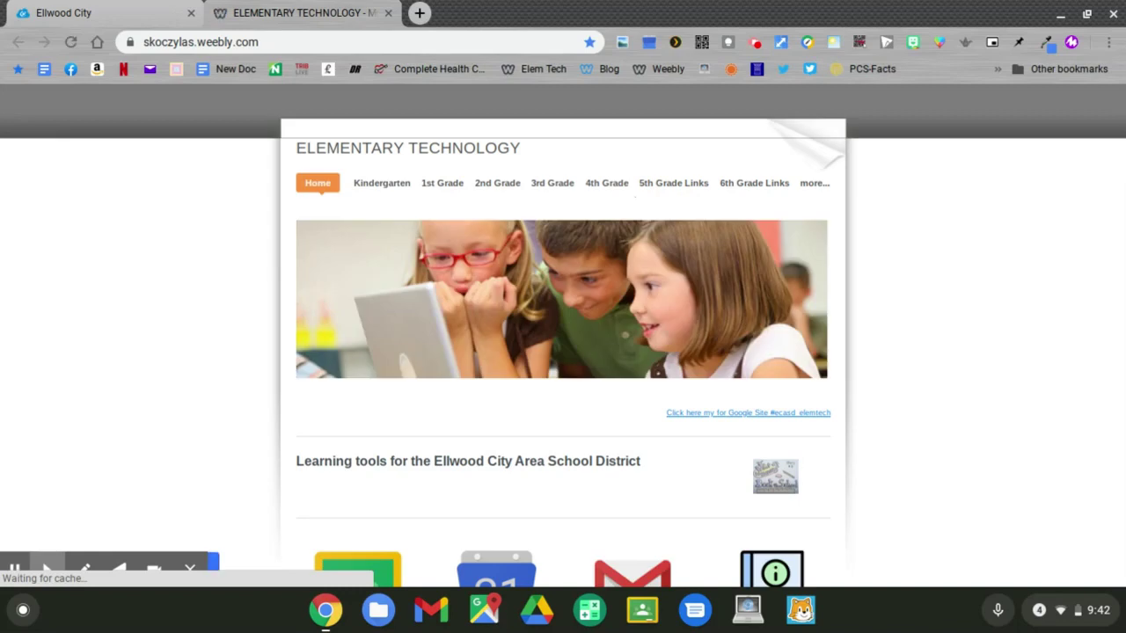
# Open the Online Elementary Tech Google Site from the Technology link under Elementary Specials
pyautogui.scroll(-4, 209, 197)
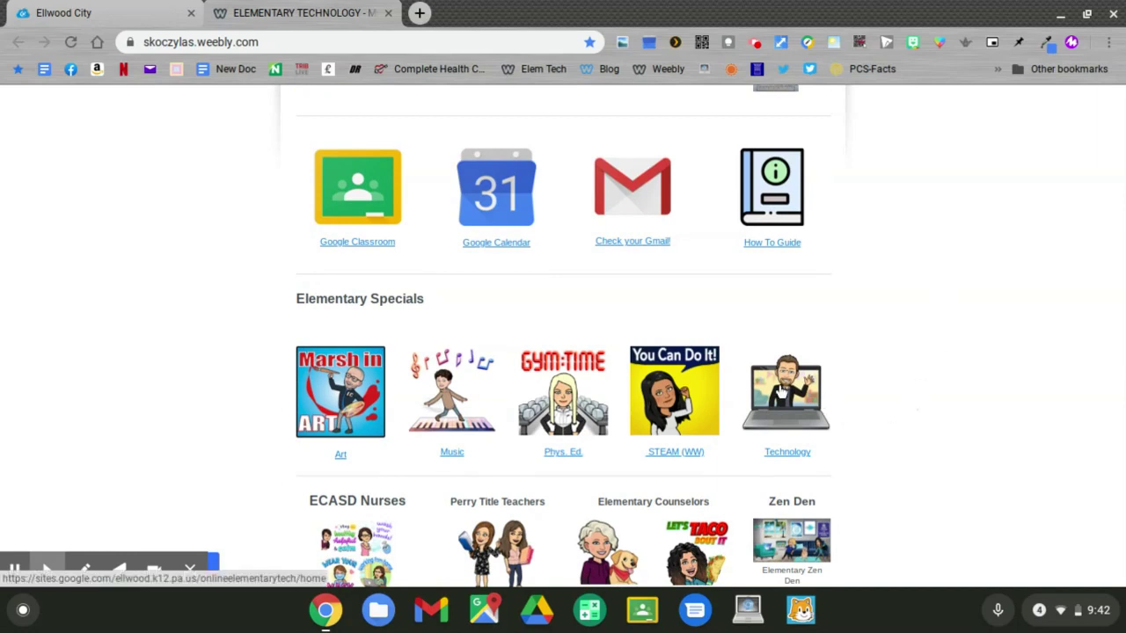
pyautogui.click(781, 394)
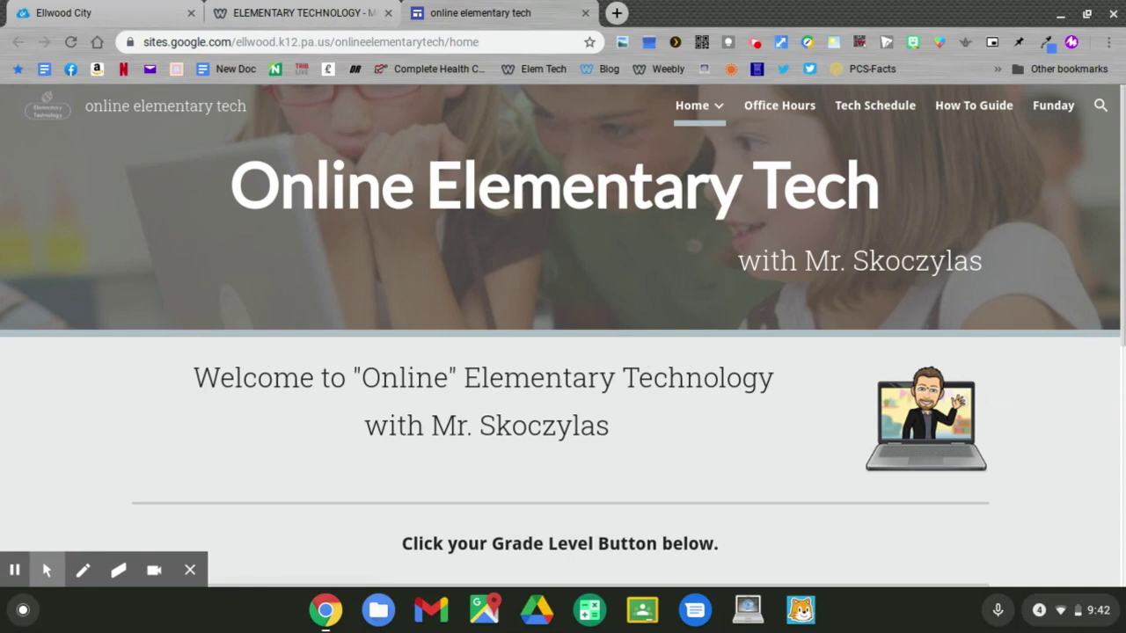
# Open the 1st Grade class from the grade-level buttons on the Google Site
pyautogui.scroll(-3, 563, 351)
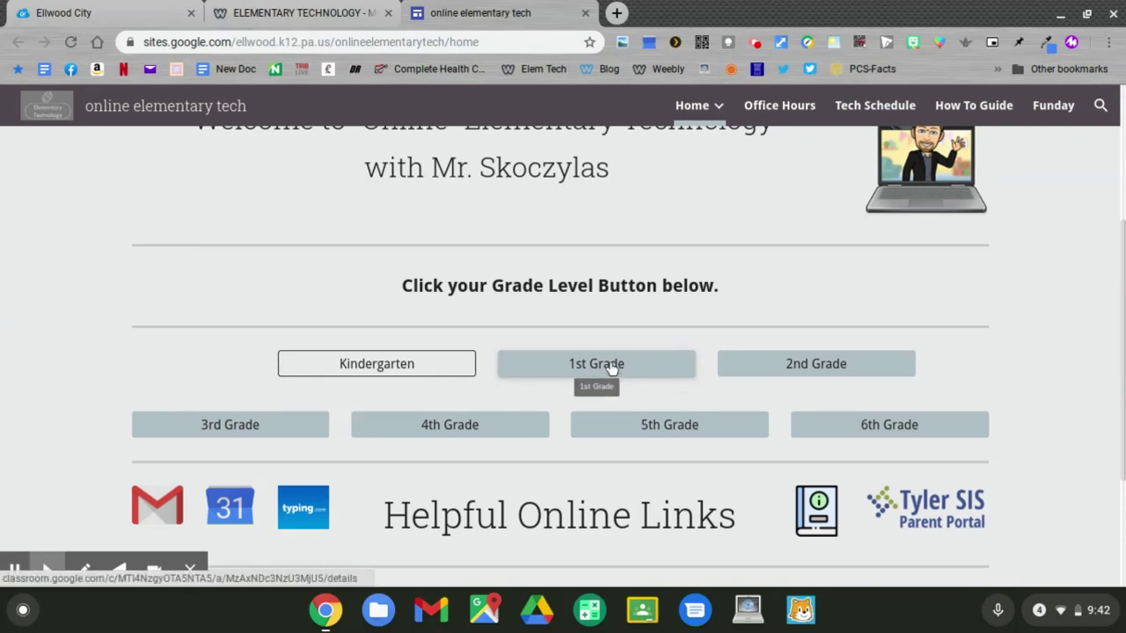
pyautogui.click(613, 367)
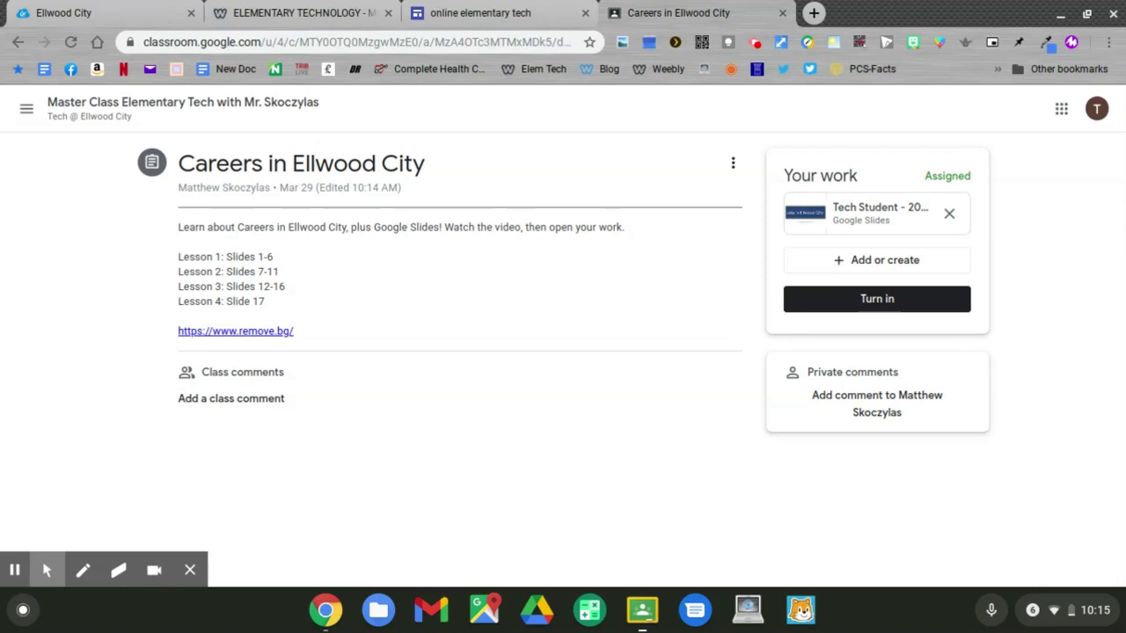
# Open the attached Jobs in Ellwood City student copy listed under Your work
pyautogui.click(887, 217)
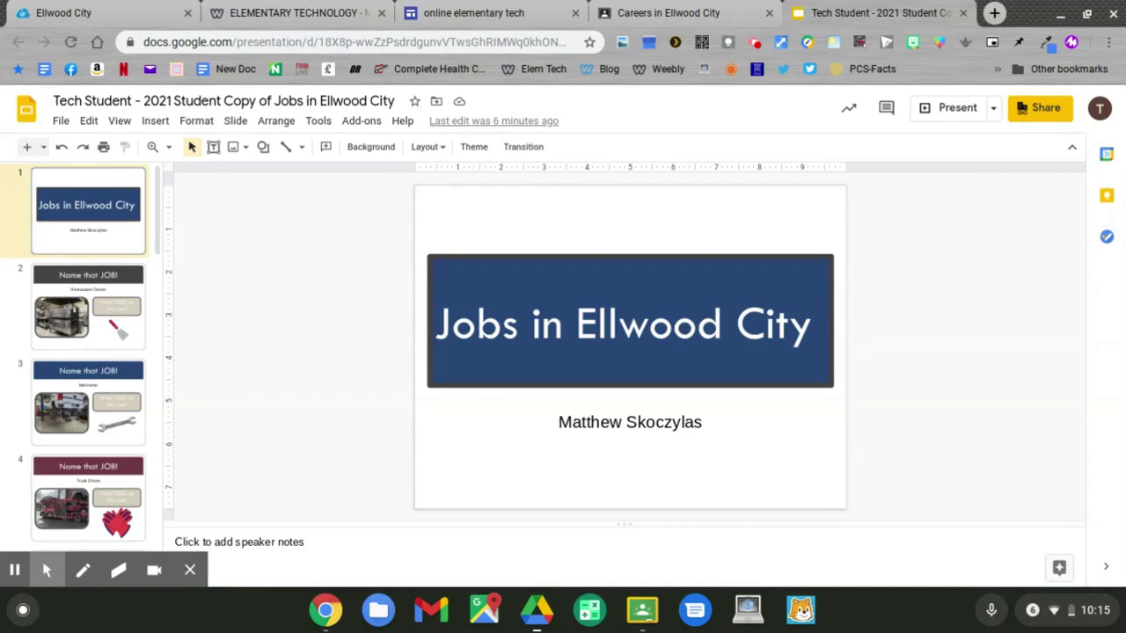
# Step past the Heavy Equipment Operator and Store Clerk slides to blank slide 17
pyautogui.press('Down')
pyautogui.press('Down')
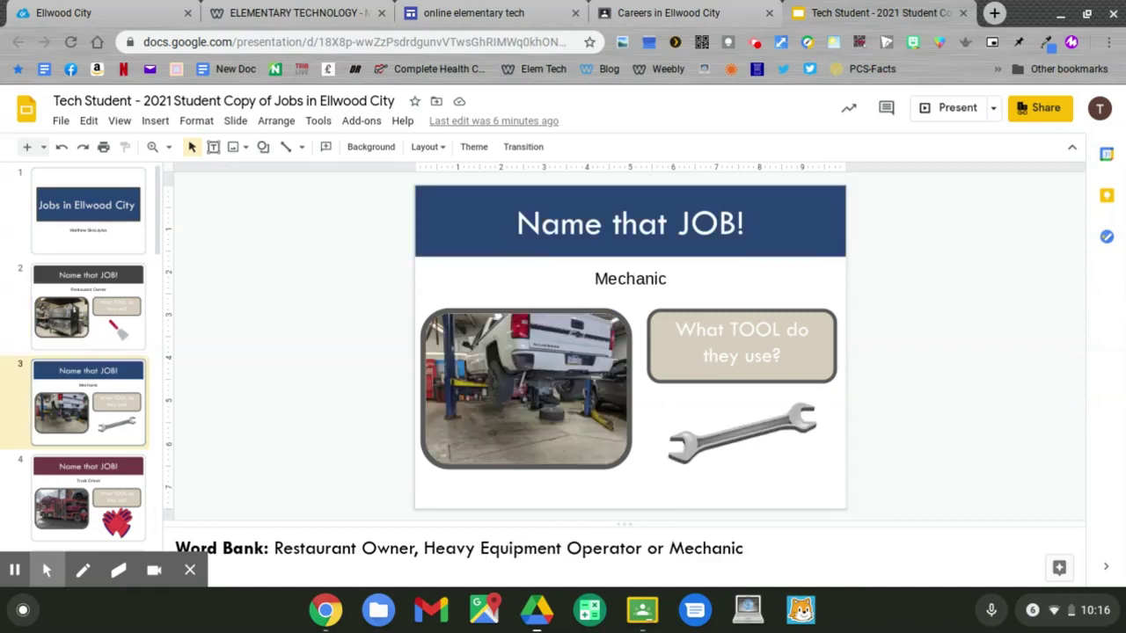
pyautogui.press('Down')
pyautogui.press('Down')
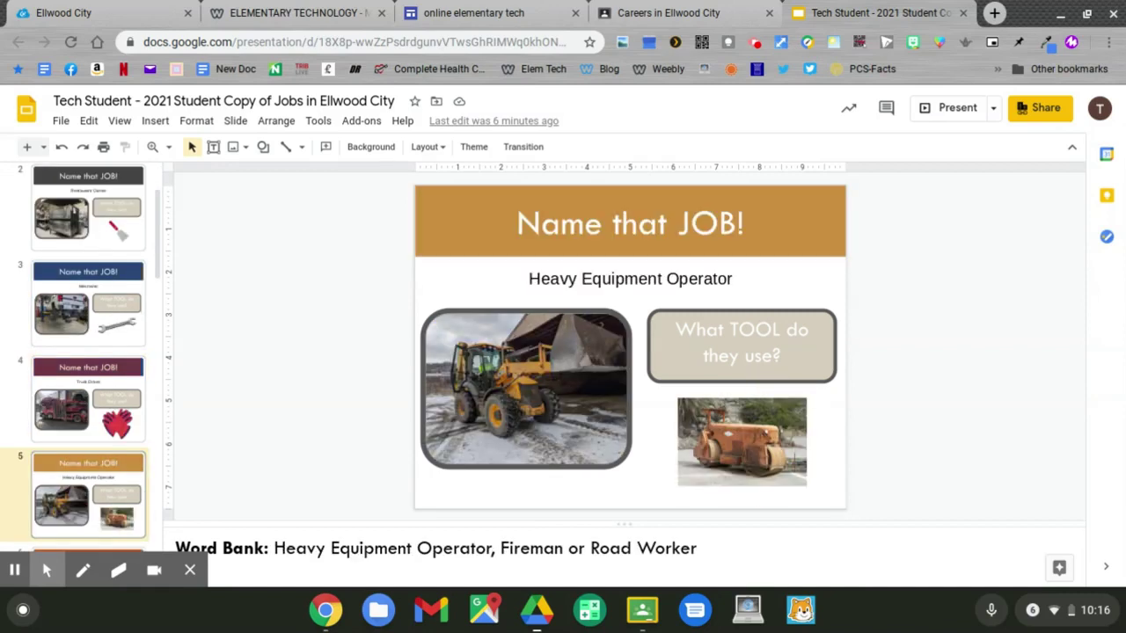
pyautogui.press('Down')
pyautogui.press('Down')
pyautogui.press('Down')
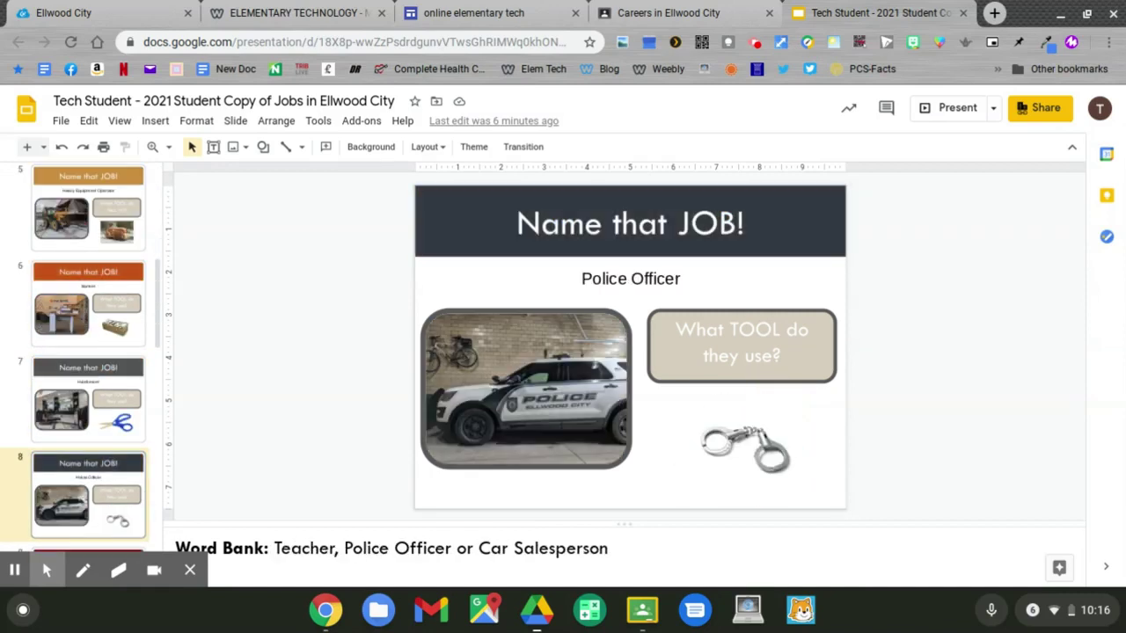
pyautogui.press('Down')
pyautogui.press('Down')
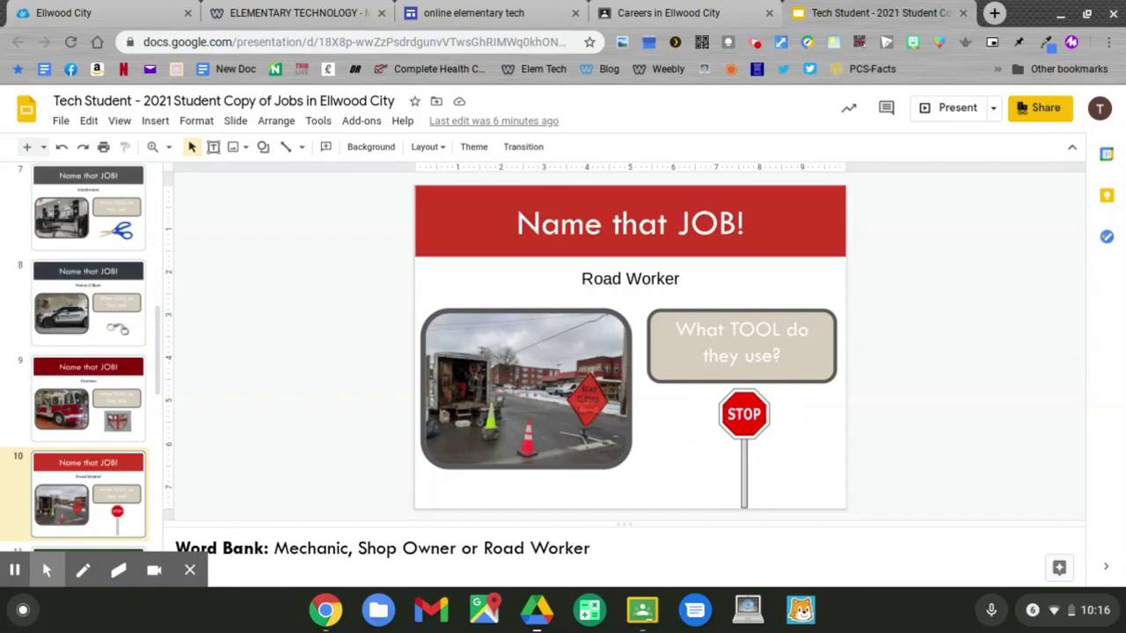
pyautogui.press('Down')
pyautogui.press('Down')
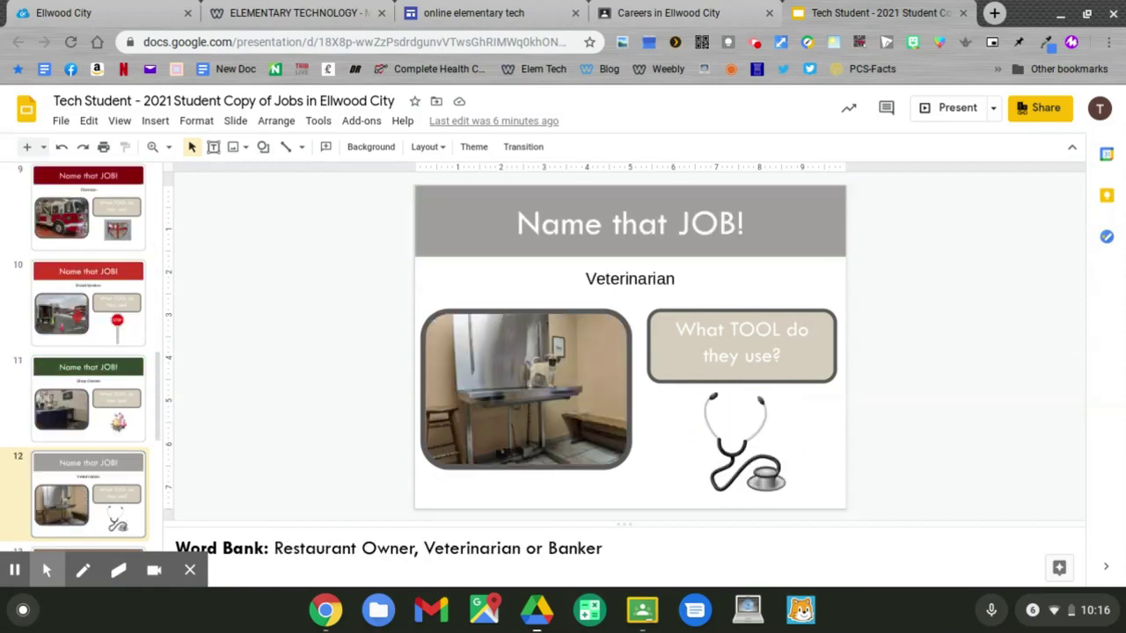
pyautogui.press('Down')
pyautogui.press('Down')
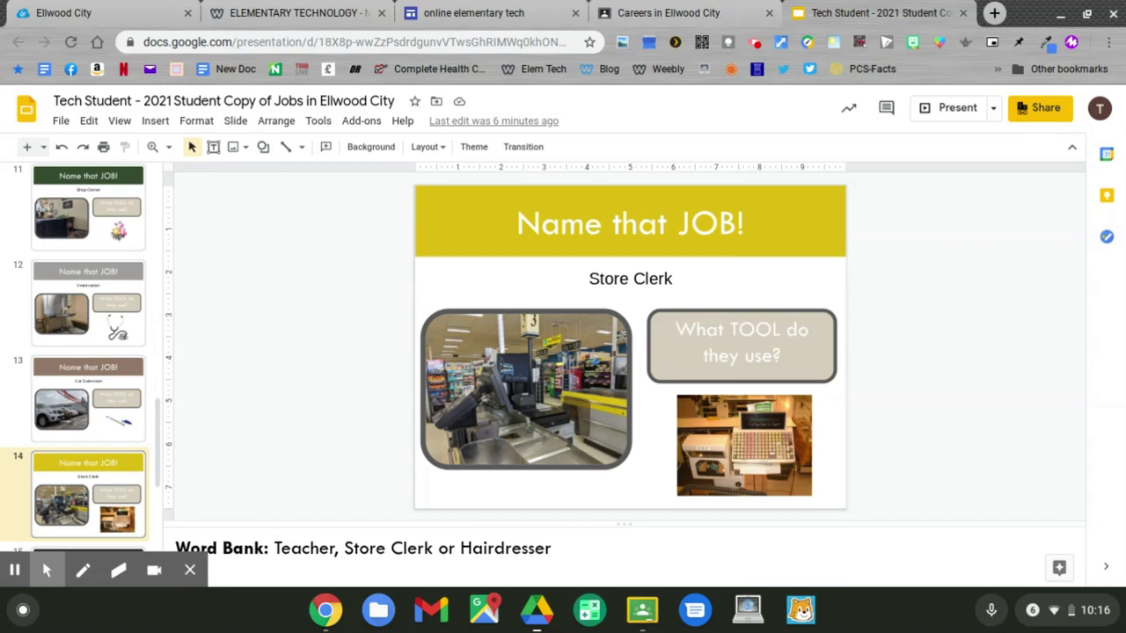
pyautogui.press('Down')
pyautogui.press('Down')
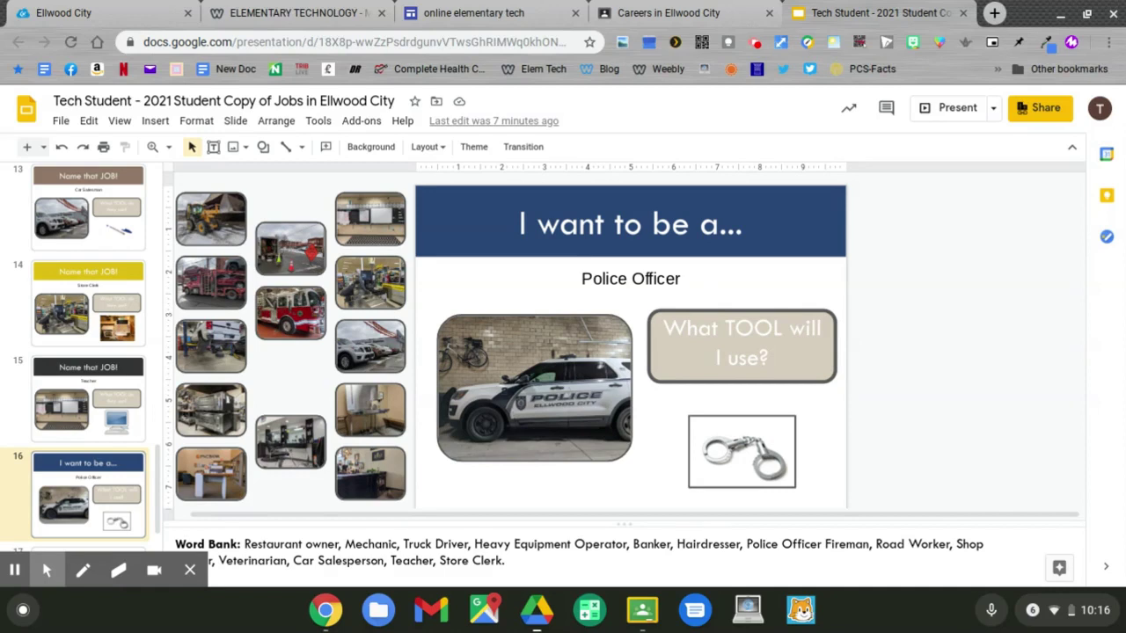
pyautogui.press('Down')
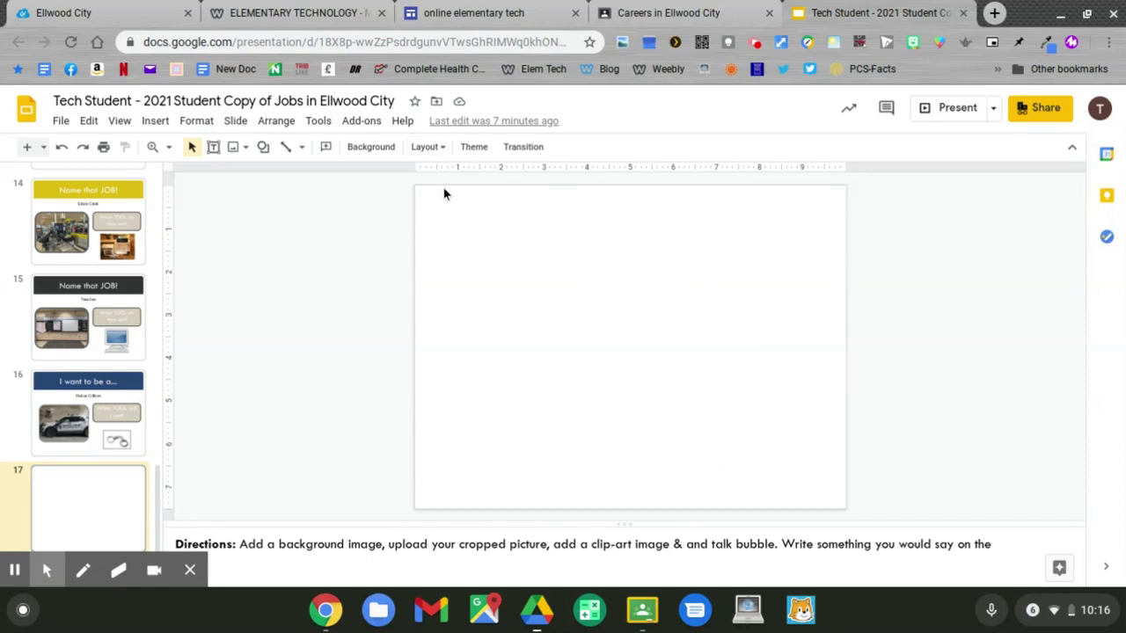
# Apply the Mechanic layout from the layout list to slide 17
pyautogui.click(426, 147)
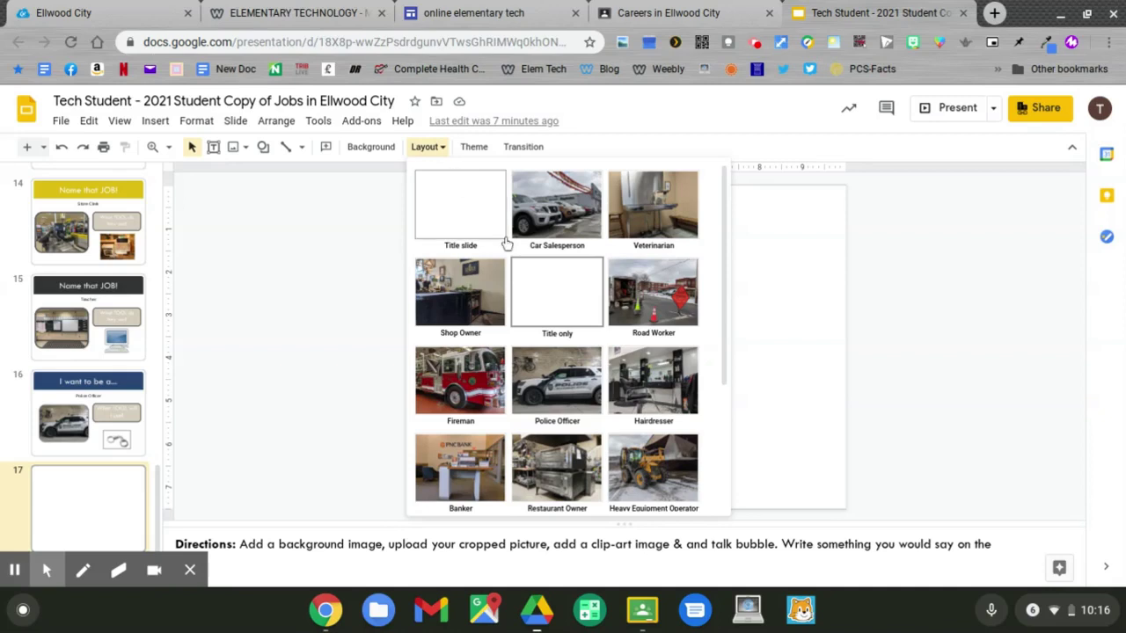
pyautogui.scroll(-2, 492, 220)
pyautogui.scroll(-2, 506, 244)
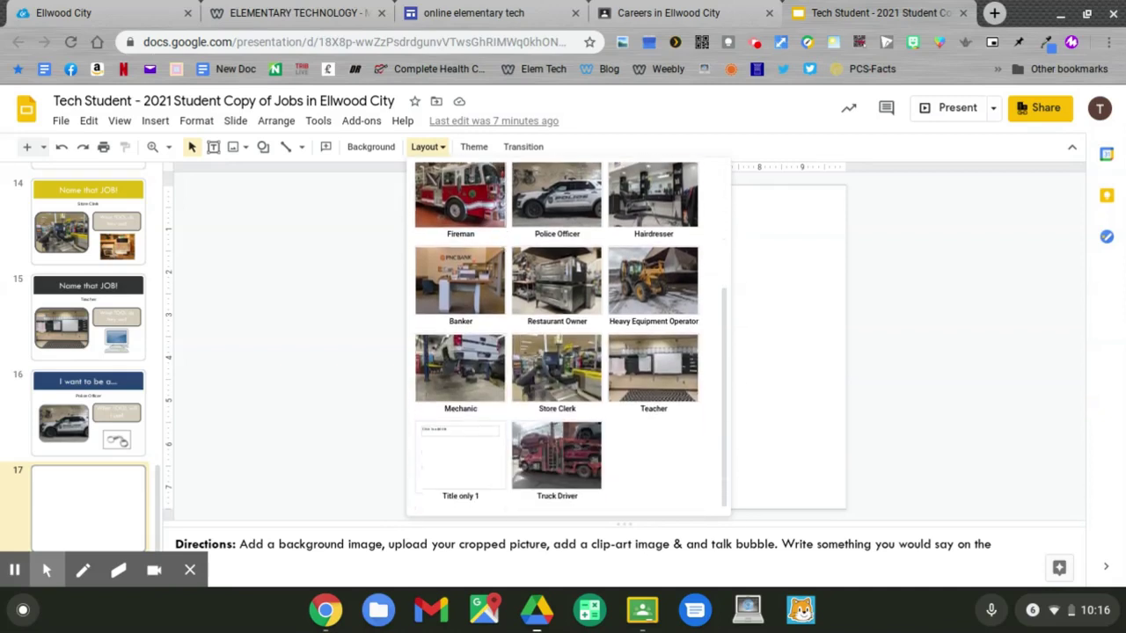
pyautogui.click(461, 366)
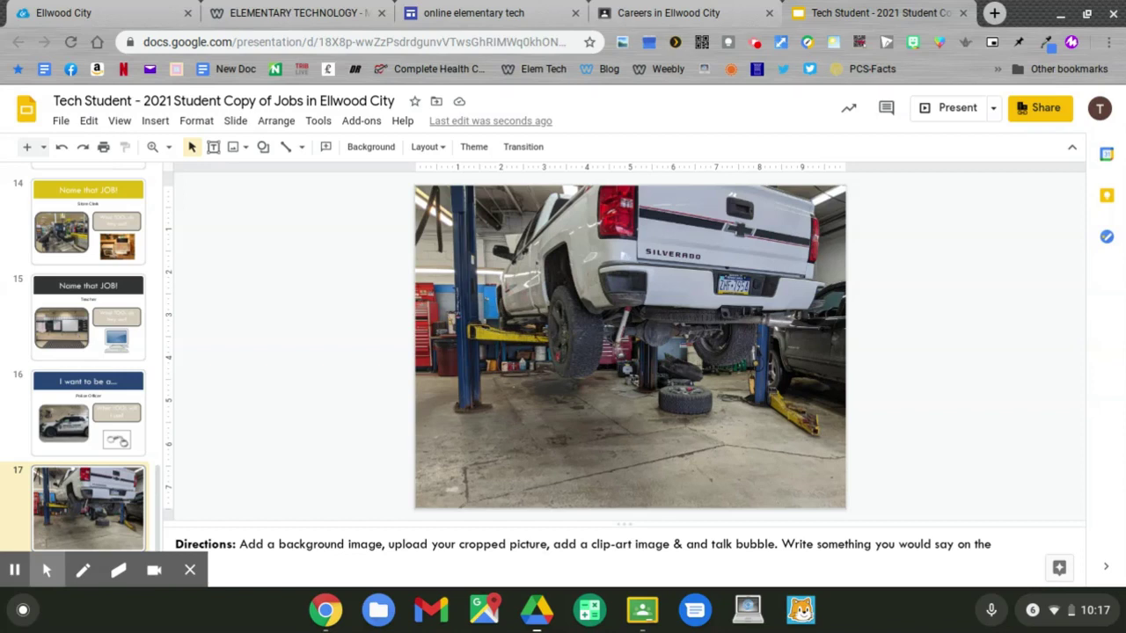
# Return to the Careers in Ellwood City assignment tab to reach its remove.bg link
pyautogui.click(708, 12)
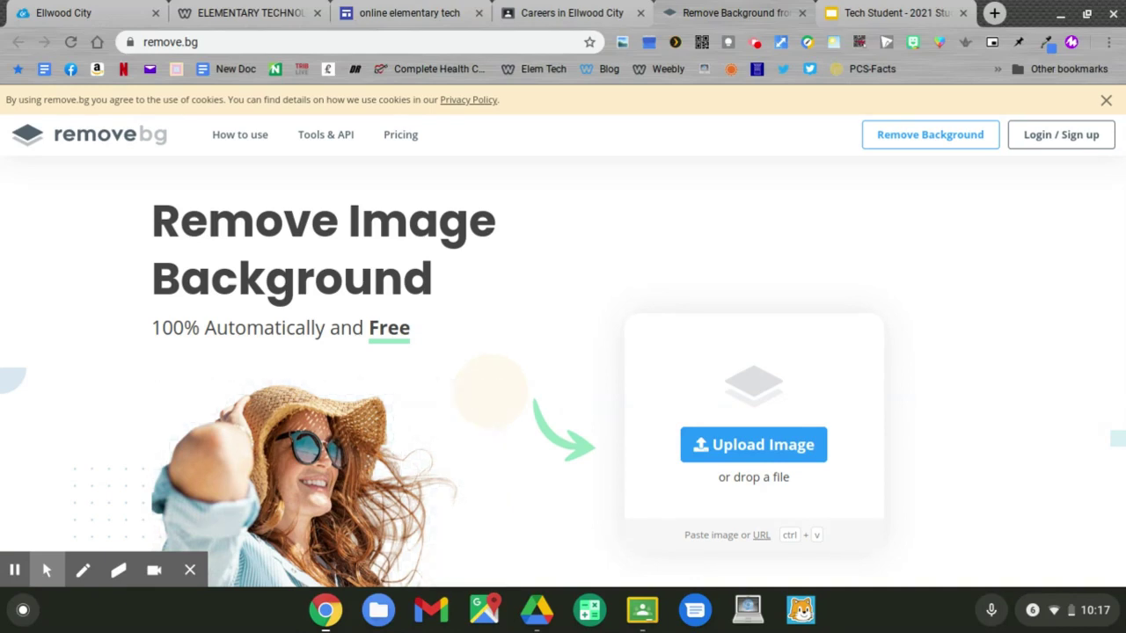
# Upload the student's .jpg photo from Downloads to remove.bg for background removal
pyautogui.click(750, 445)
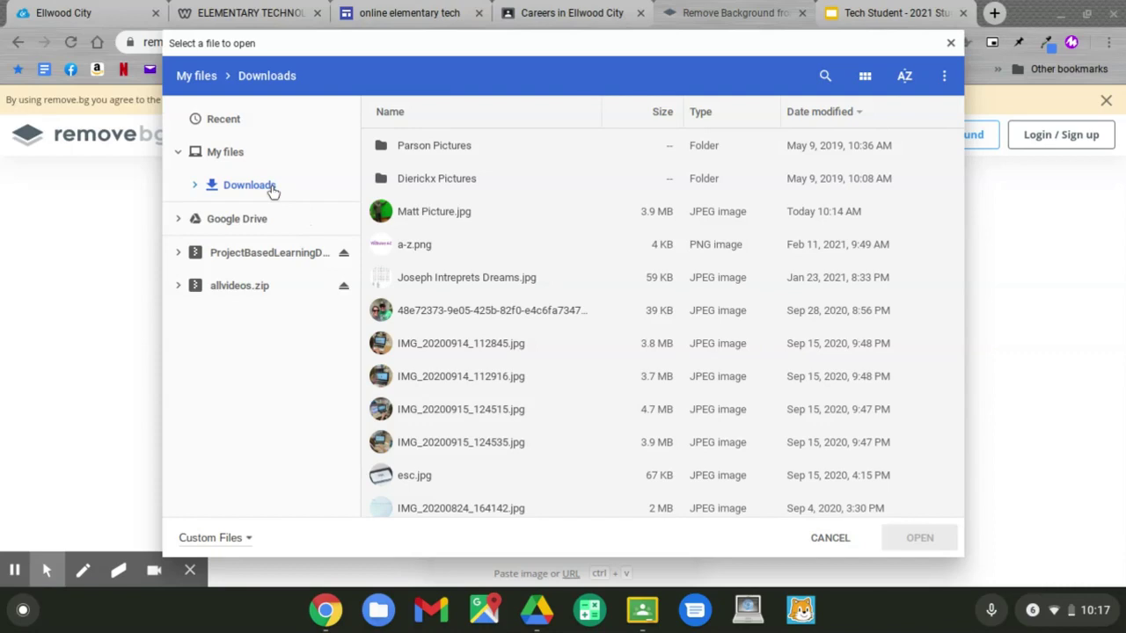
pyautogui.click(451, 215)
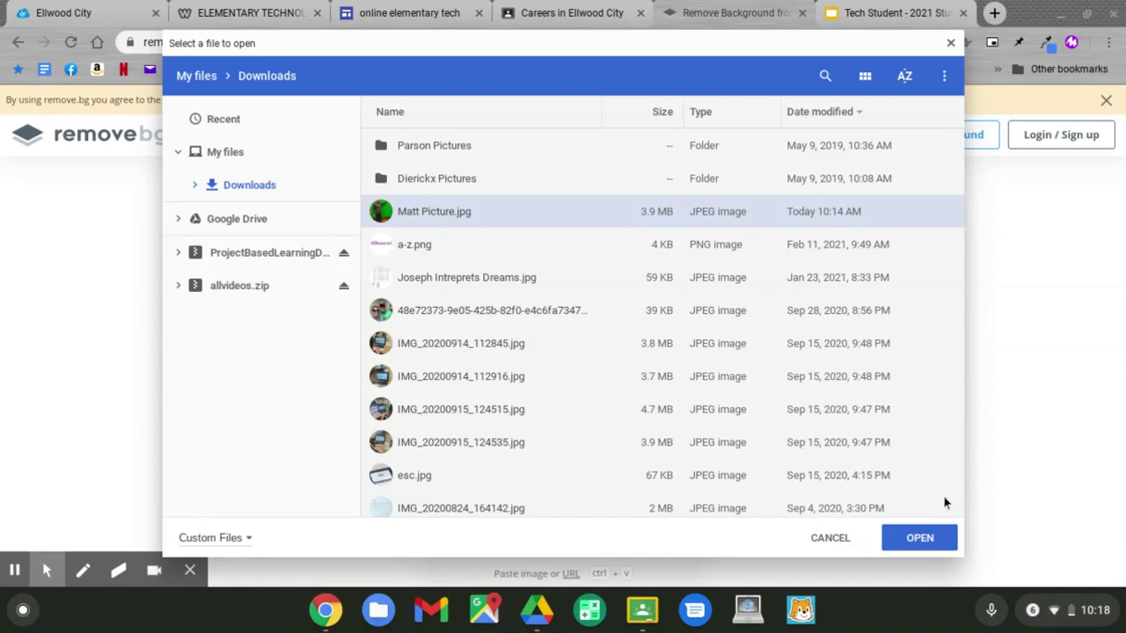
pyautogui.click(919, 538)
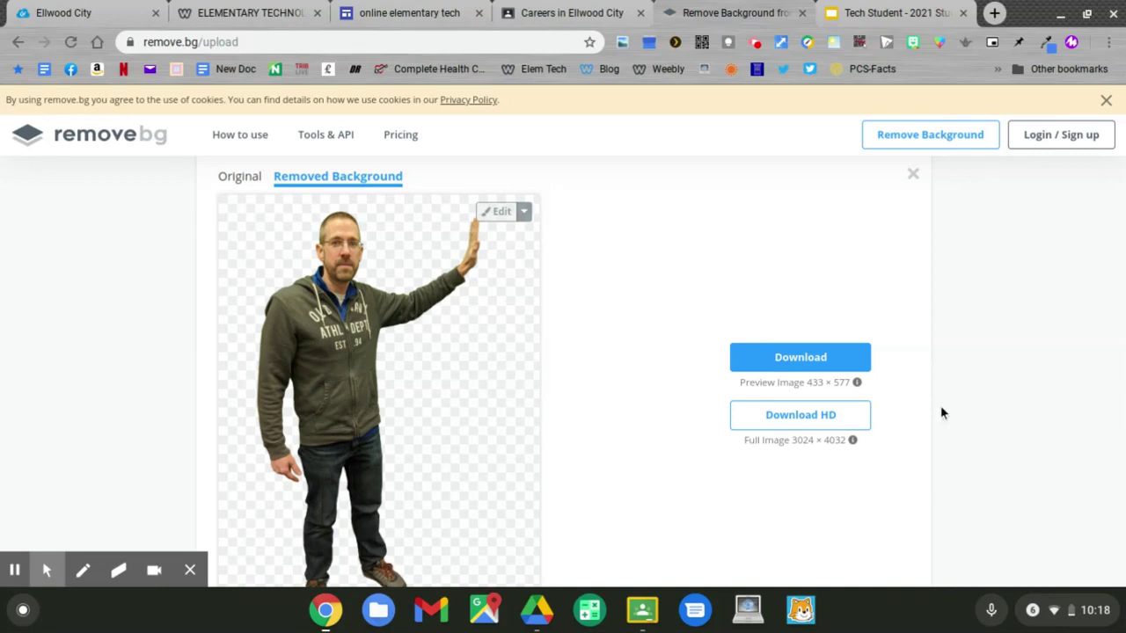
# Save the background-free cut-out as a removebg-preview PNG in Downloads
pyautogui.click(805, 352)
pyautogui.click(802, 350)
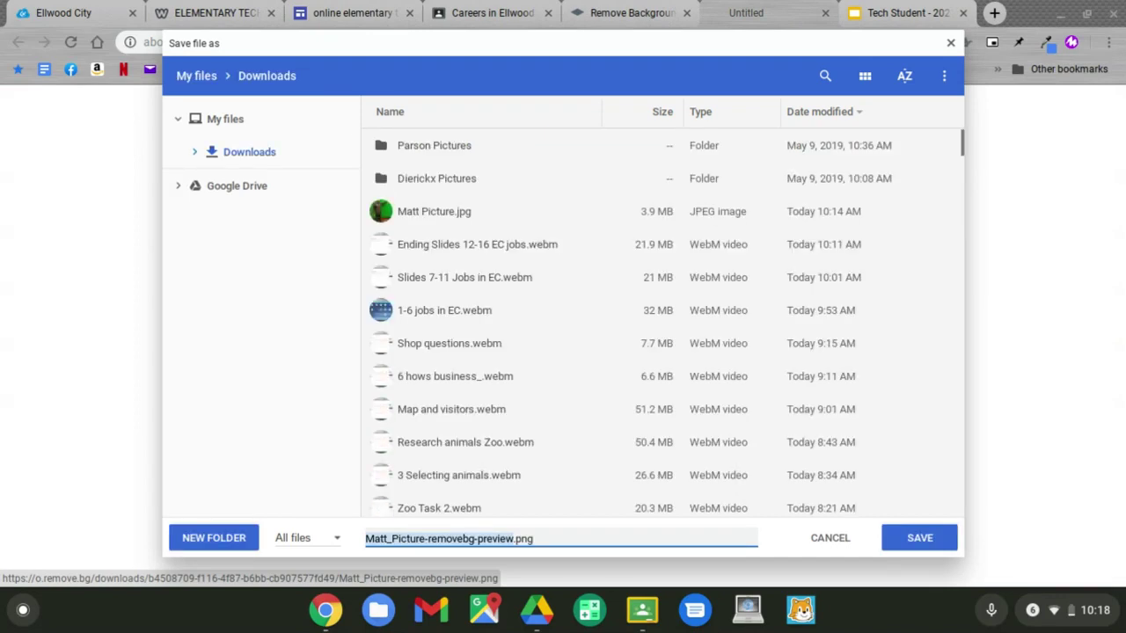
pyautogui.click(915, 537)
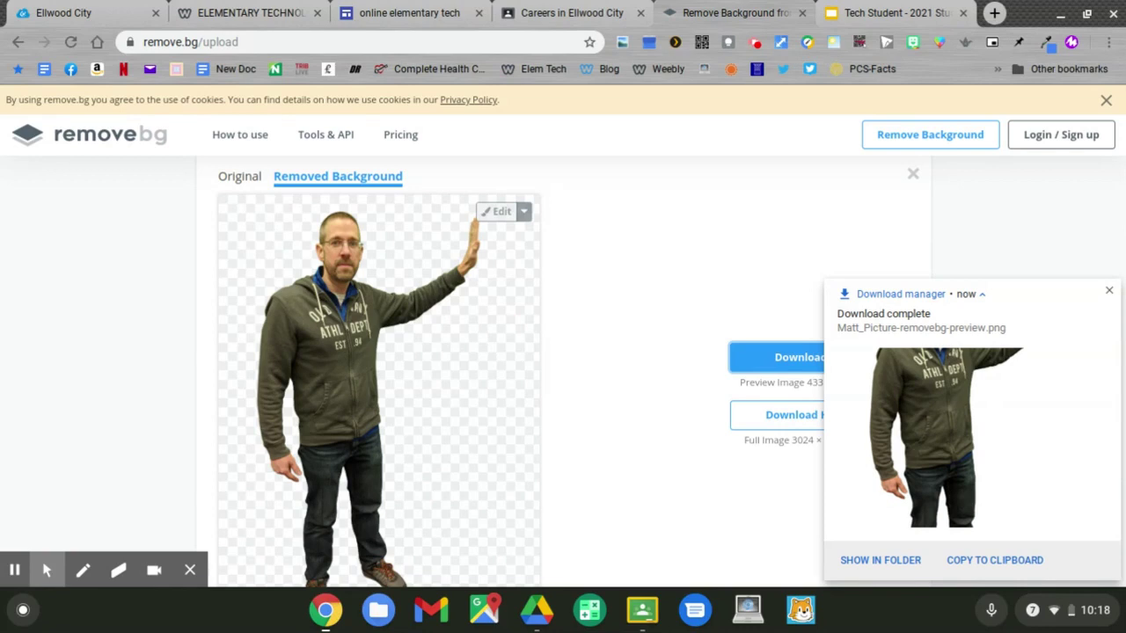
# Insert the removebg cut-out PNG onto slide 17 via Image > Upload from computer
pyautogui.click(906, 12)
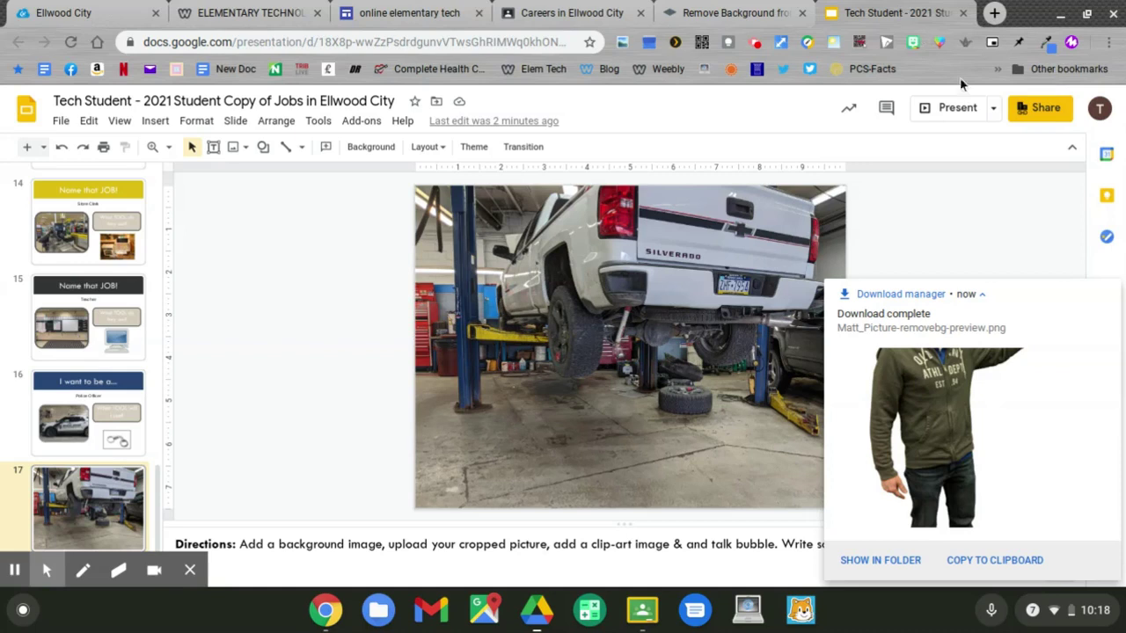
pyautogui.click(1108, 288)
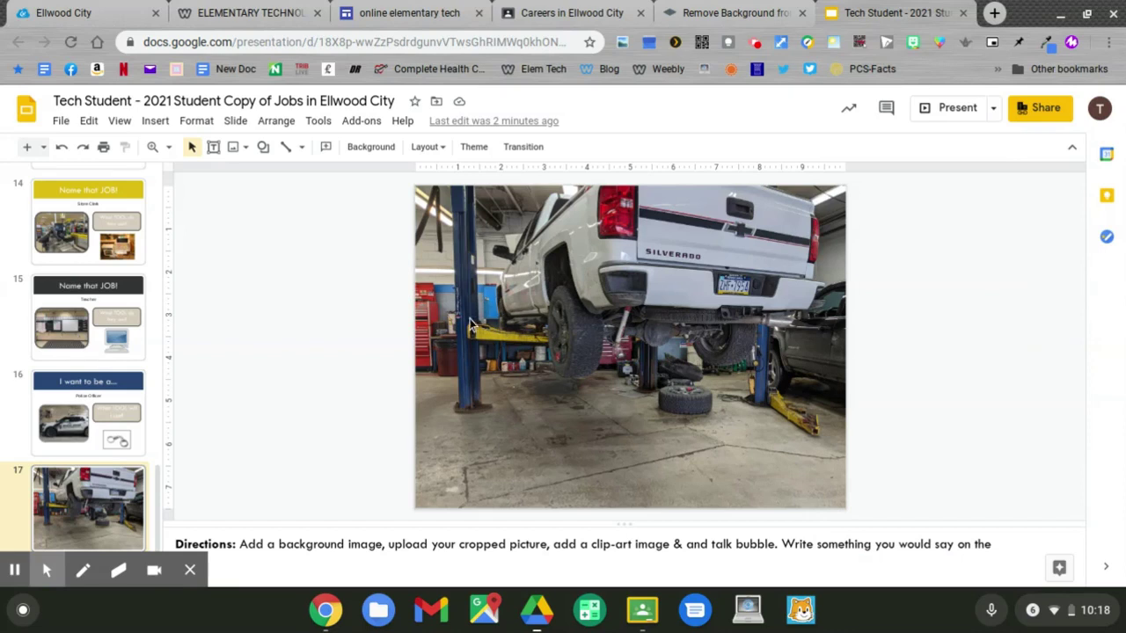
pyautogui.click(156, 121)
pyautogui.moveTo(180, 147)
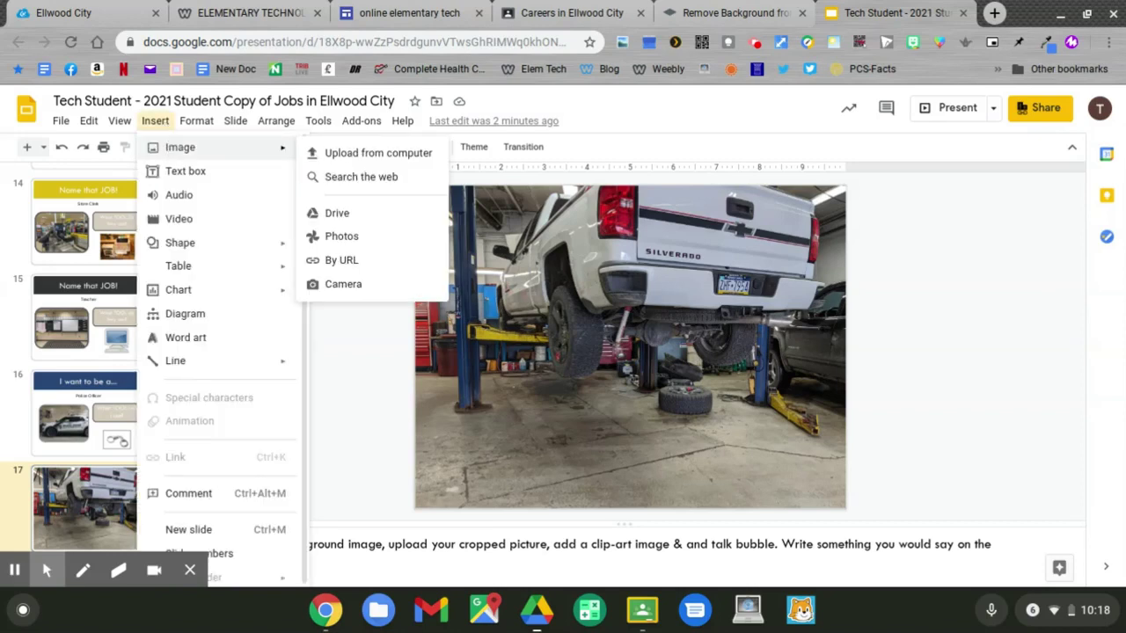
pyautogui.click(343, 154)
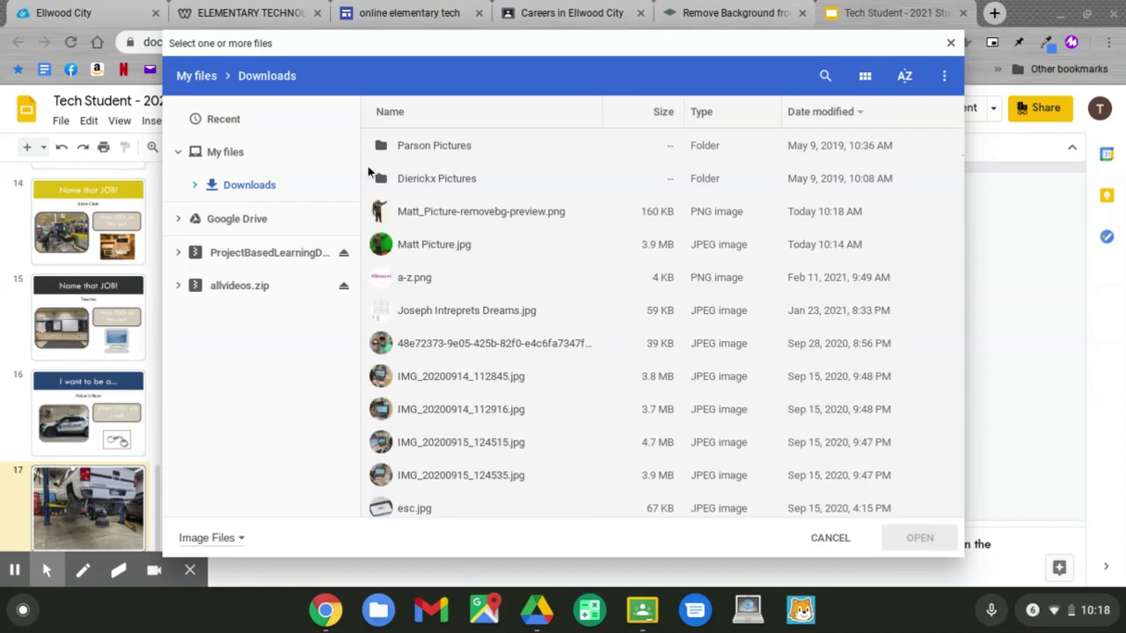
pyautogui.click(415, 214)
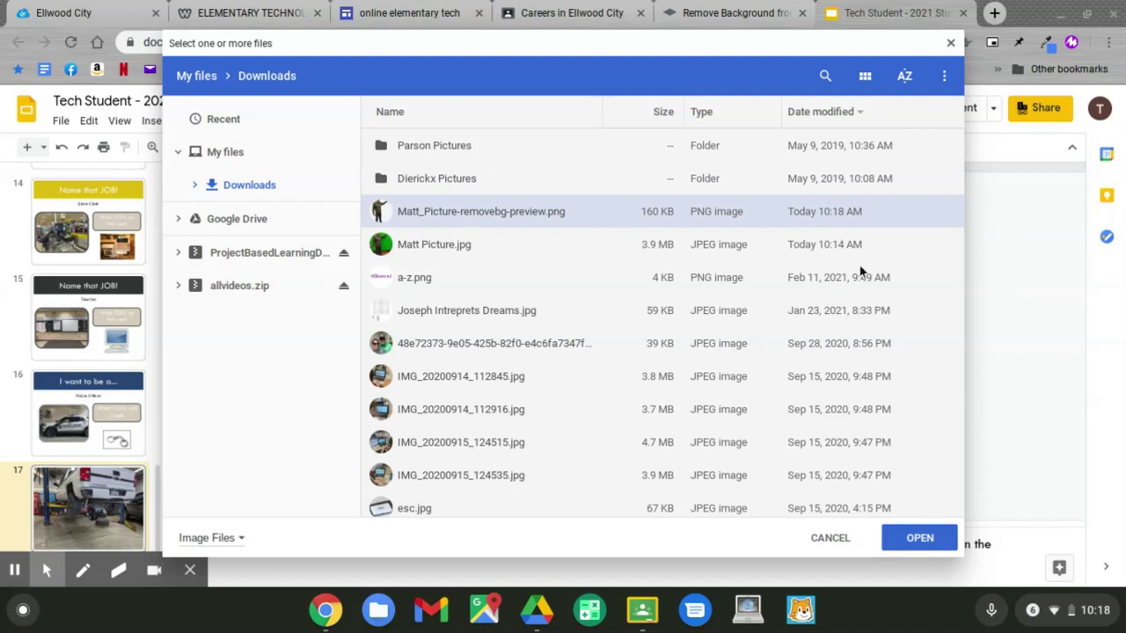
pyautogui.click(953, 538)
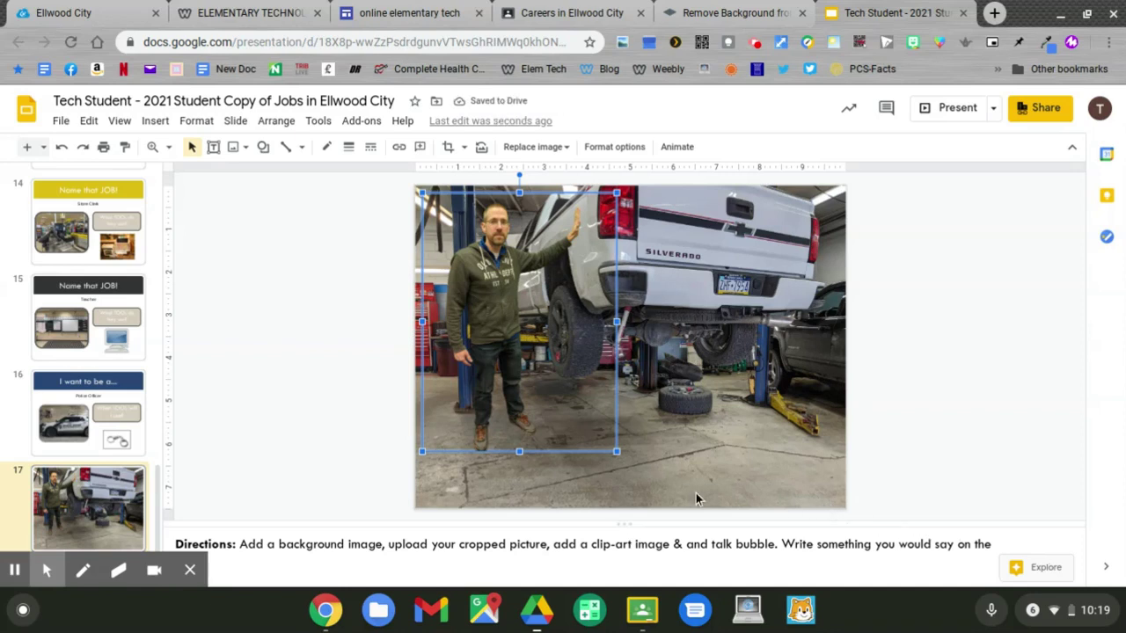
# Enlarge the cut-out to nearly full slide height and shift it slightly left
pyautogui.click(615, 452)
pyautogui.moveTo(616, 452); pyautogui.dragTo(656, 494)
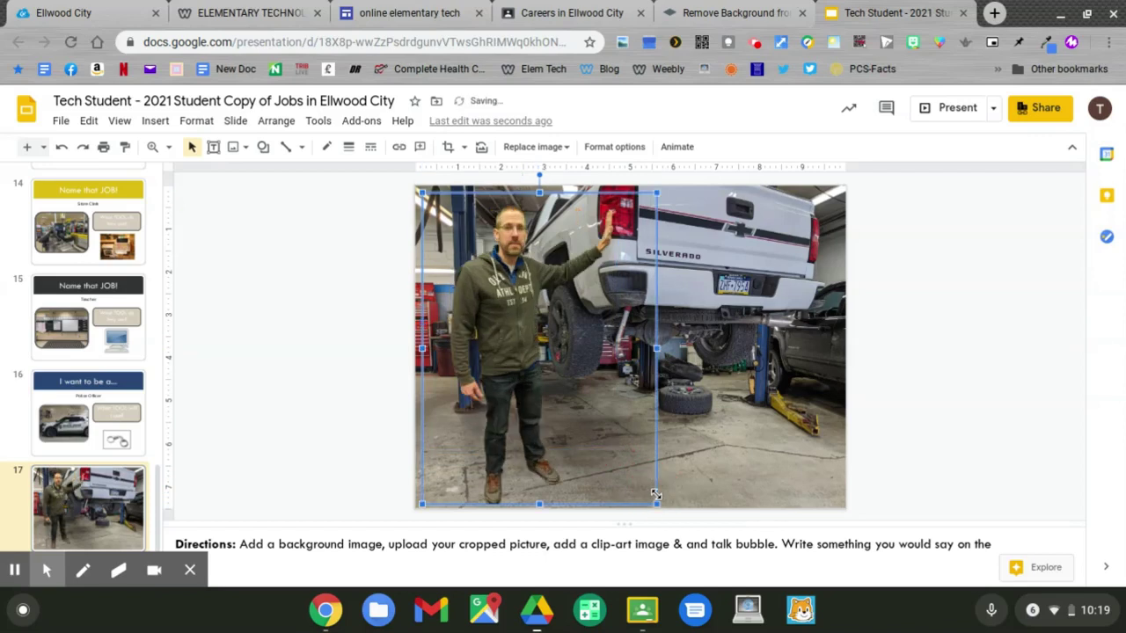
pyautogui.moveTo(520, 420); pyautogui.dragTo(504, 419)
pyautogui.press('Escape')
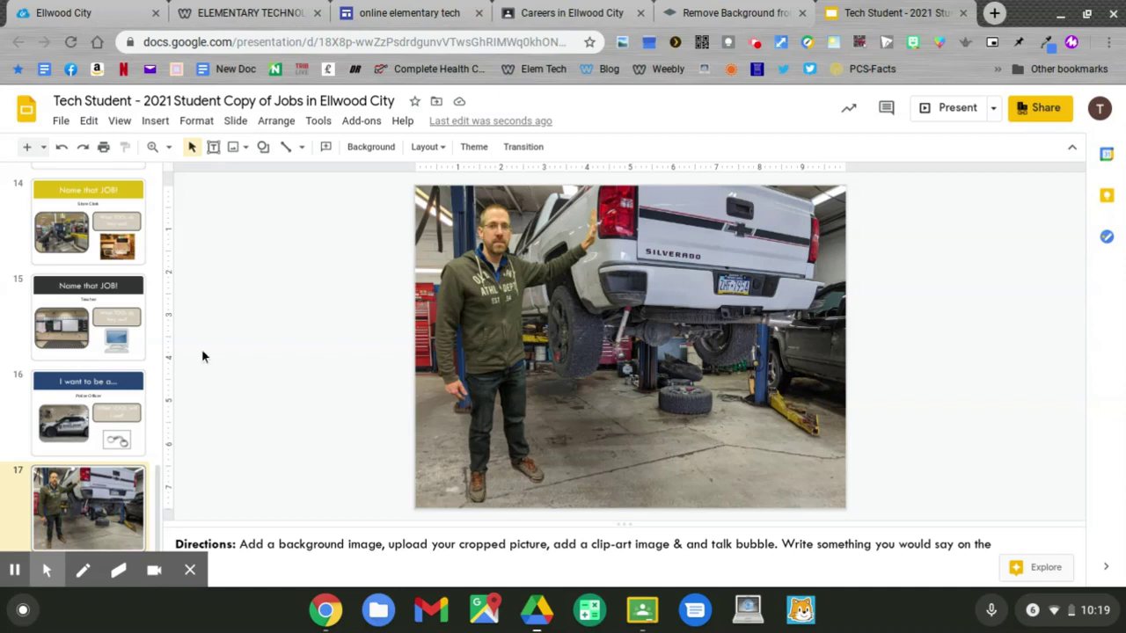
pyautogui.click(156, 123)
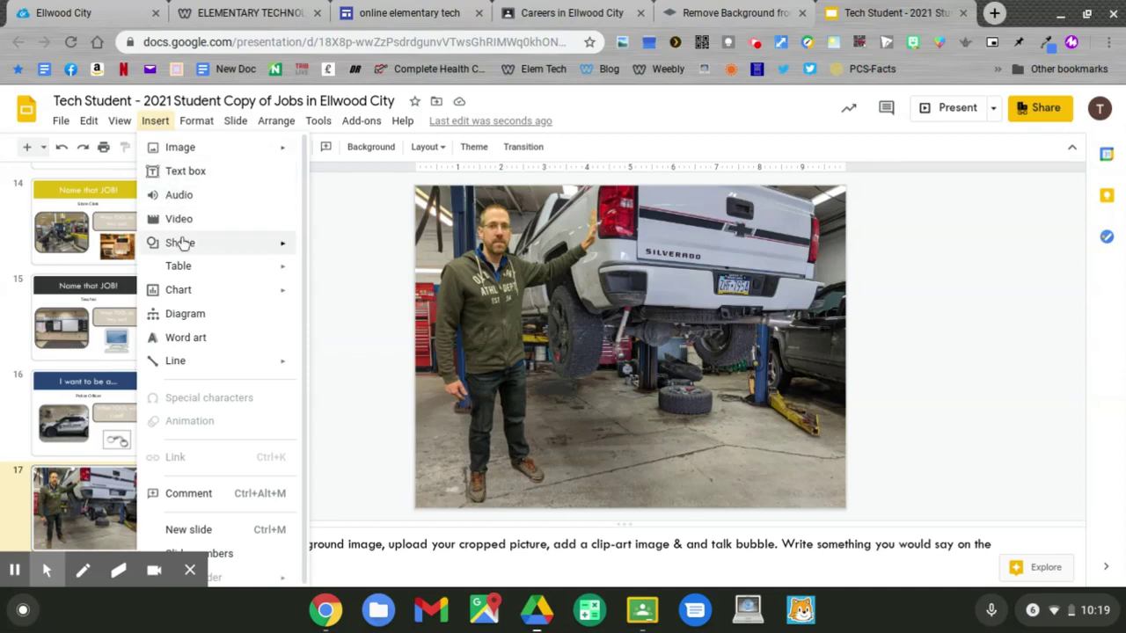
pyautogui.moveTo(180, 242)
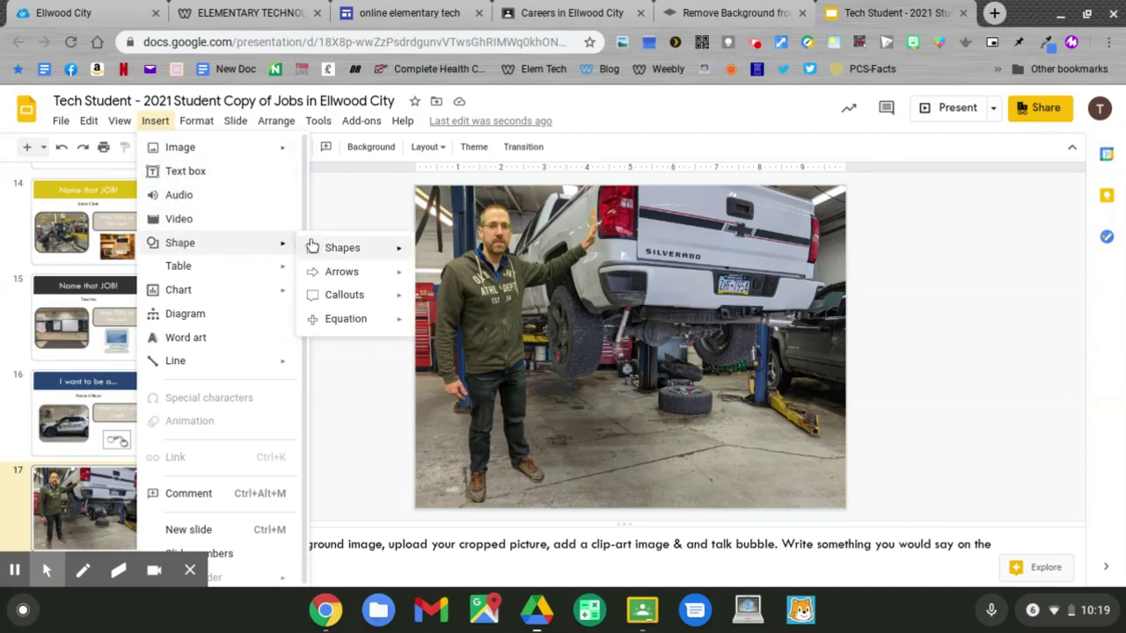
pyautogui.moveTo(344, 294)
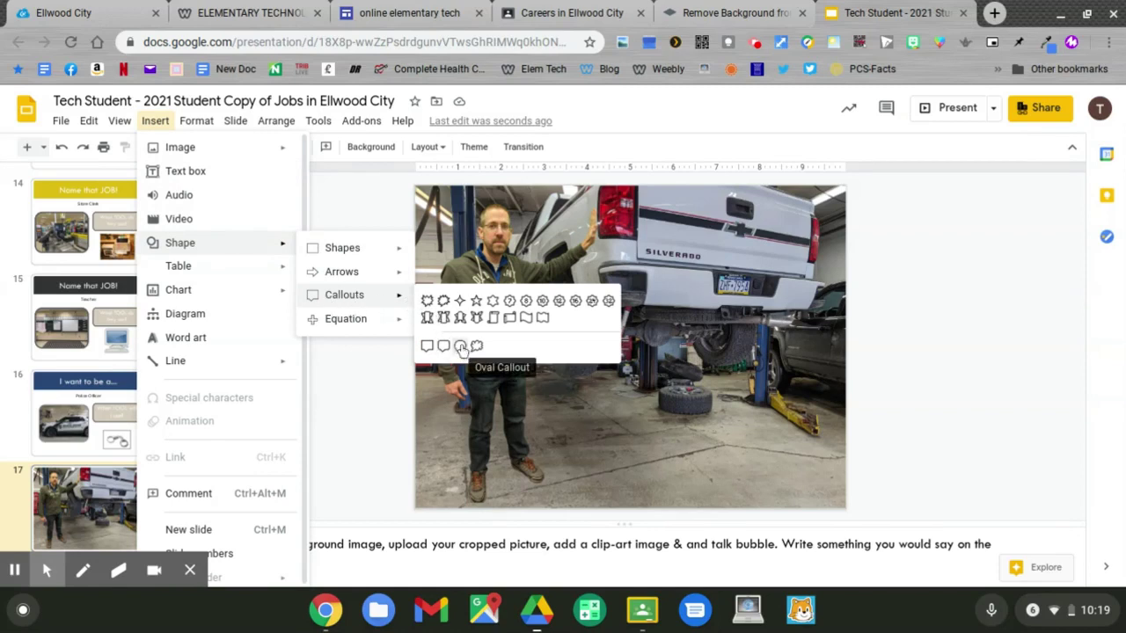
# Draw an Oval Callout above the truck with its tail pointing at the man's head
pyautogui.click(460, 346)
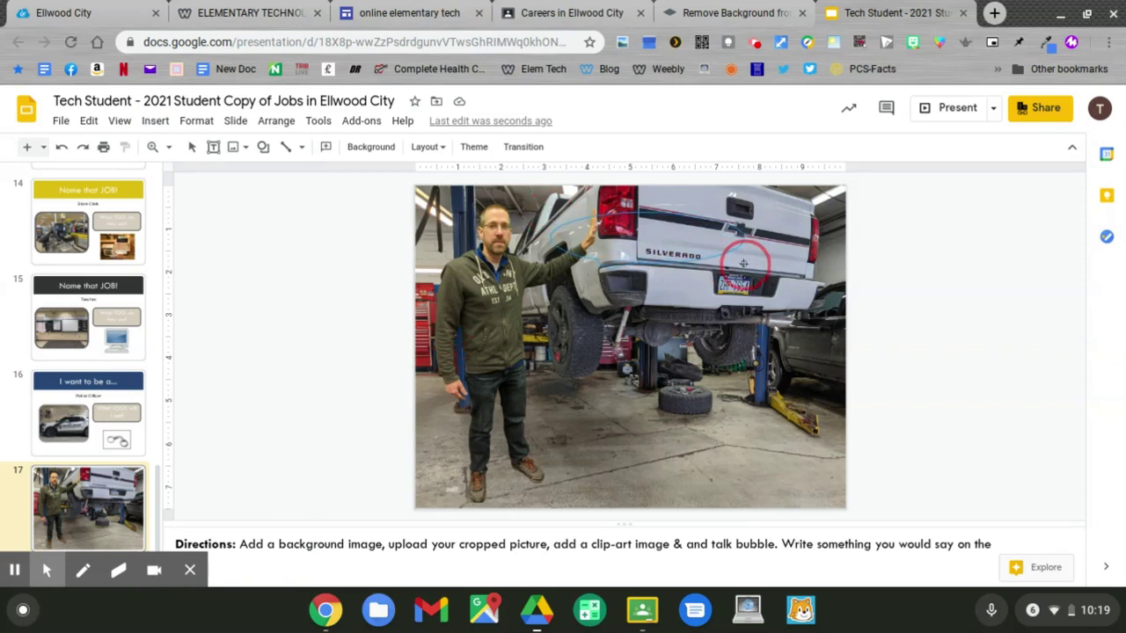
pyautogui.moveTo(549, 213); pyautogui.dragTo(744, 263)
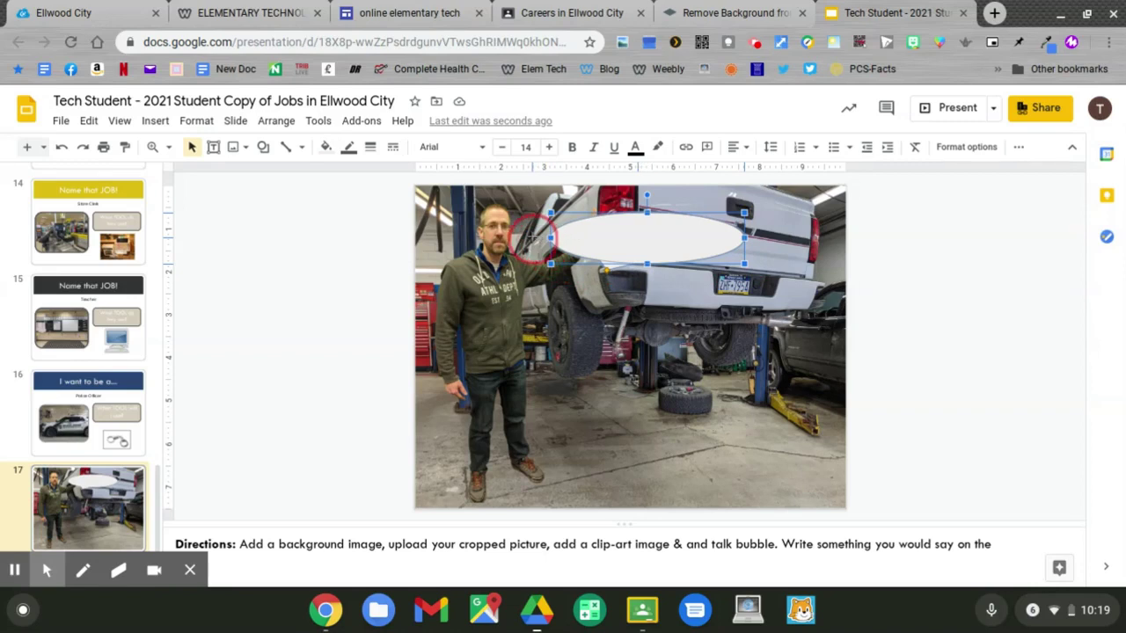
pyautogui.moveTo(532, 238); pyautogui.dragTo(531, 238)
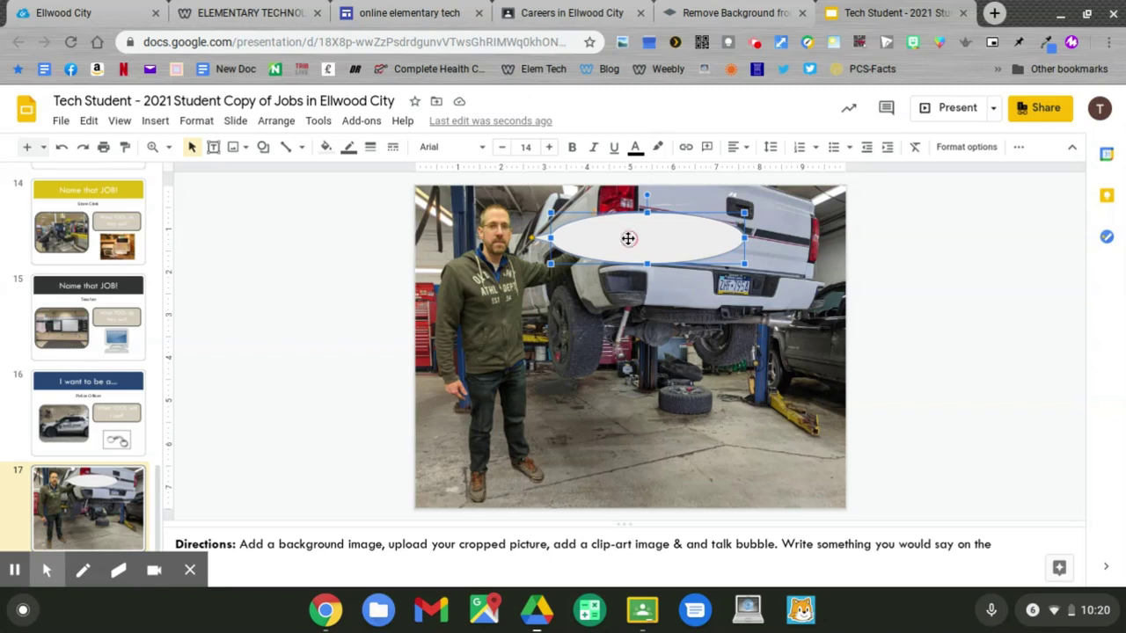
# Type "Hi, How can I help you!" inside the oval speech bubble
pyautogui.doubleClick(628, 238)
pyautogui.write('Hi, How can I help u')
pyautogui.press('BackSpace')
pyautogui.write('you!')
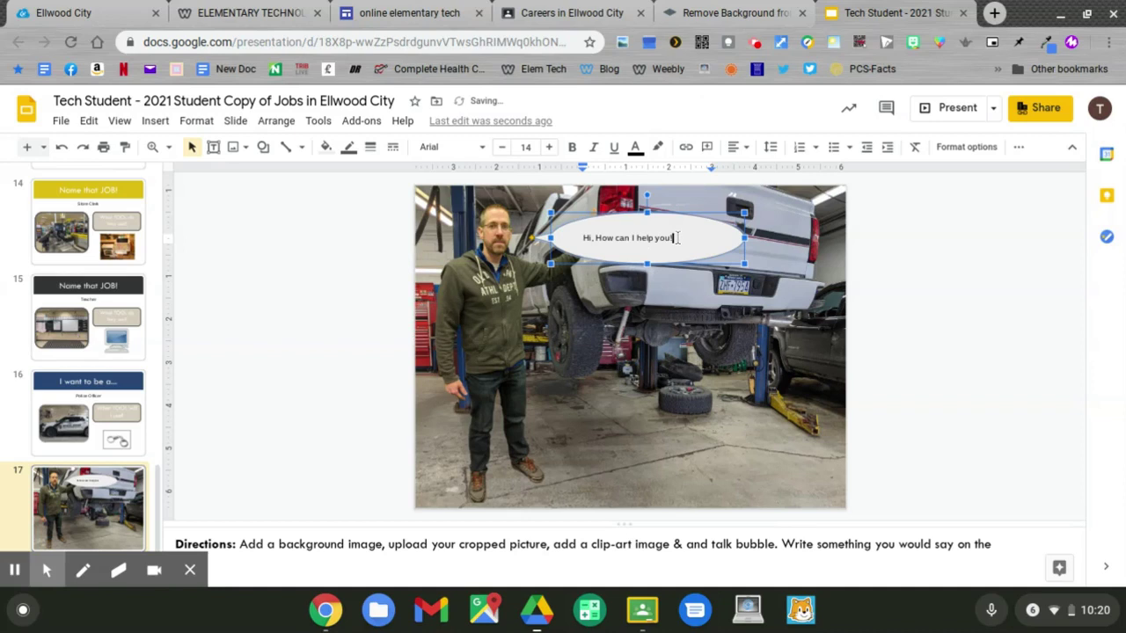
# Enlarge the bubble's greeting to font size 26 and centre-align it
pyautogui.moveTo(675, 238); pyautogui.dragTo(583, 239)
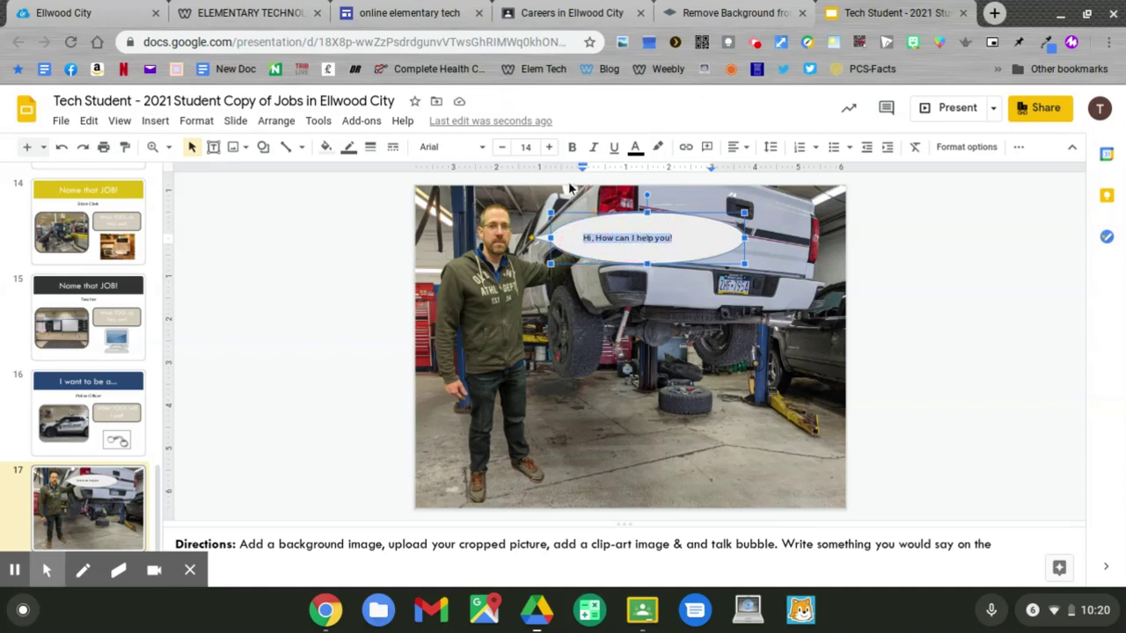
pyautogui.click(549, 148)
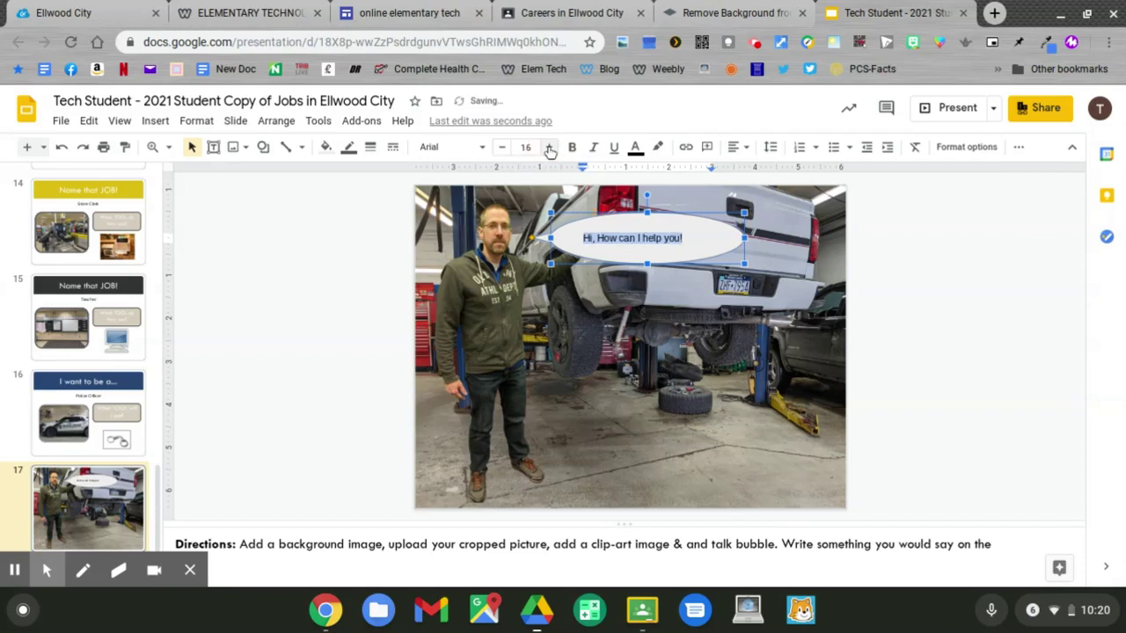
pyautogui.click(548, 147)
pyautogui.click(549, 148)
pyautogui.click(548, 148)
pyautogui.click(549, 148)
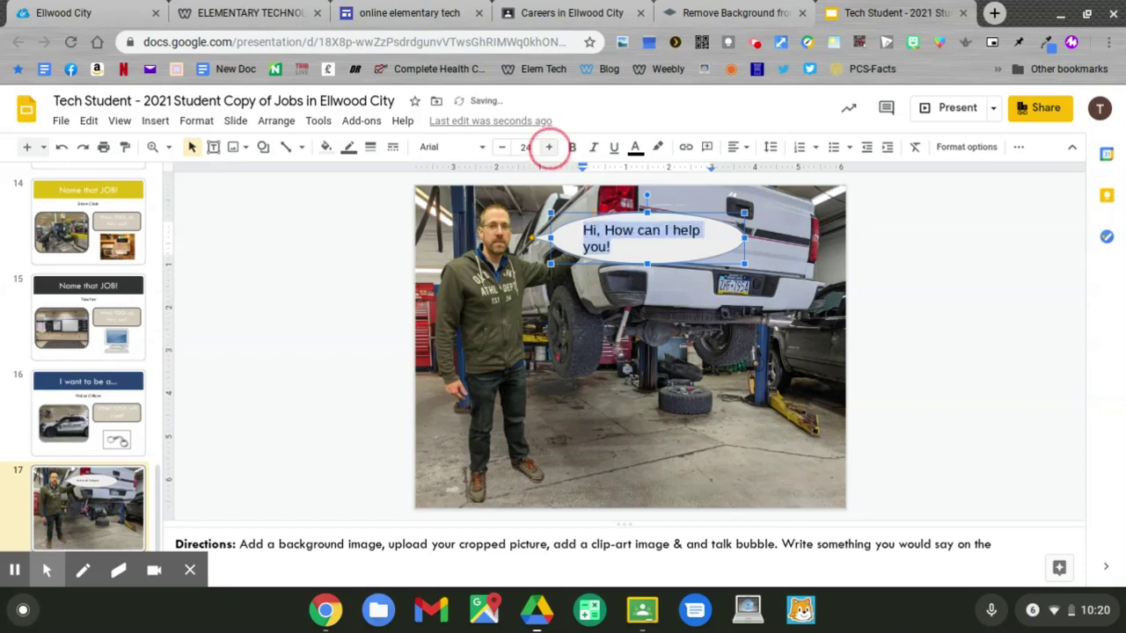
pyautogui.click(549, 148)
pyautogui.click(549, 148)
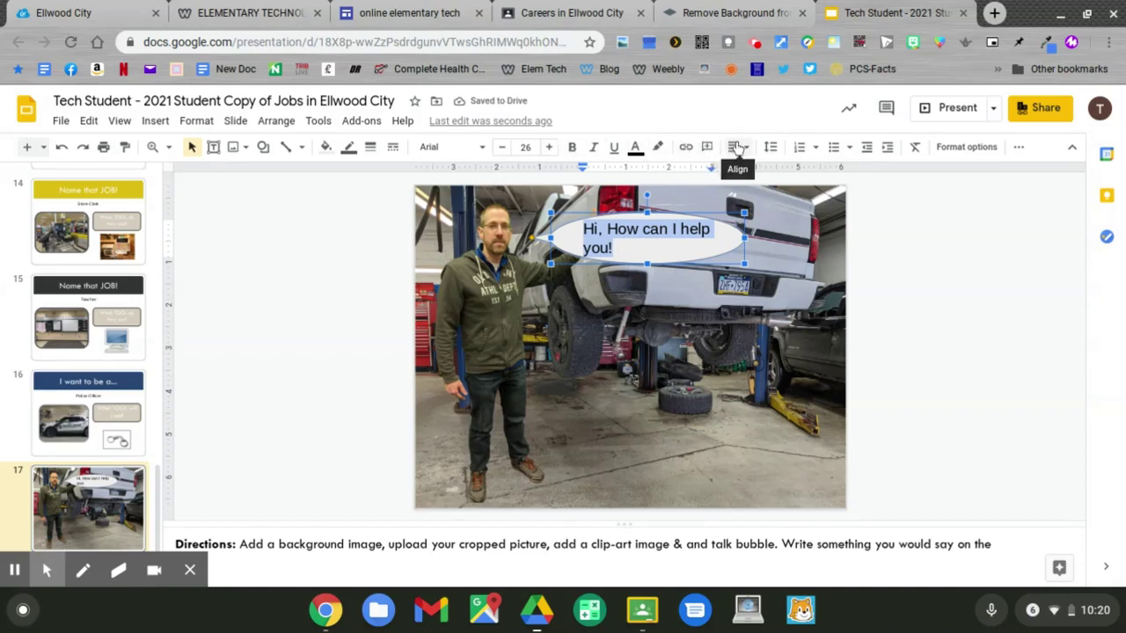
pyautogui.click(737, 147)
pyautogui.click(759, 176)
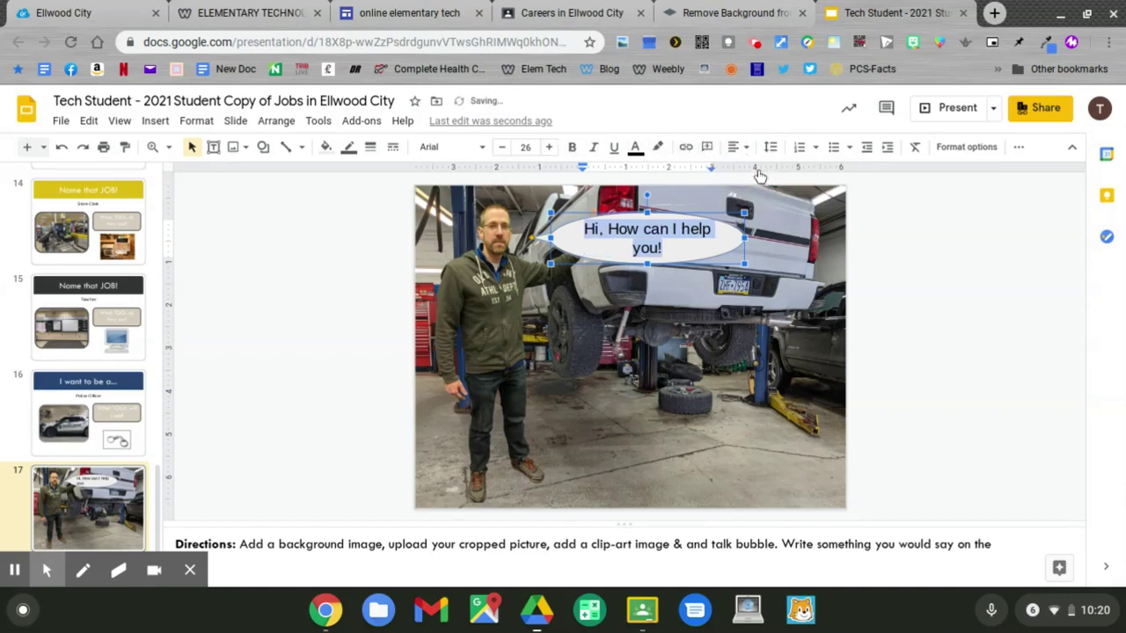
pyautogui.click(889, 223)
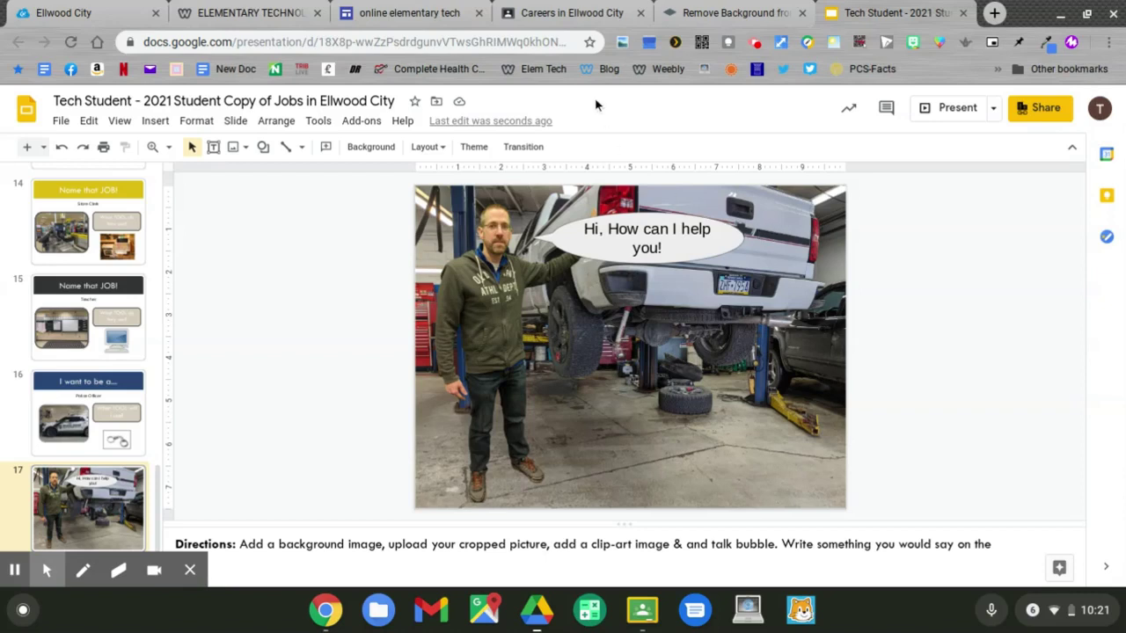
# Switch to the Careers in Ellwood City assignment tab in Google Classroom
pyautogui.click(583, 7)
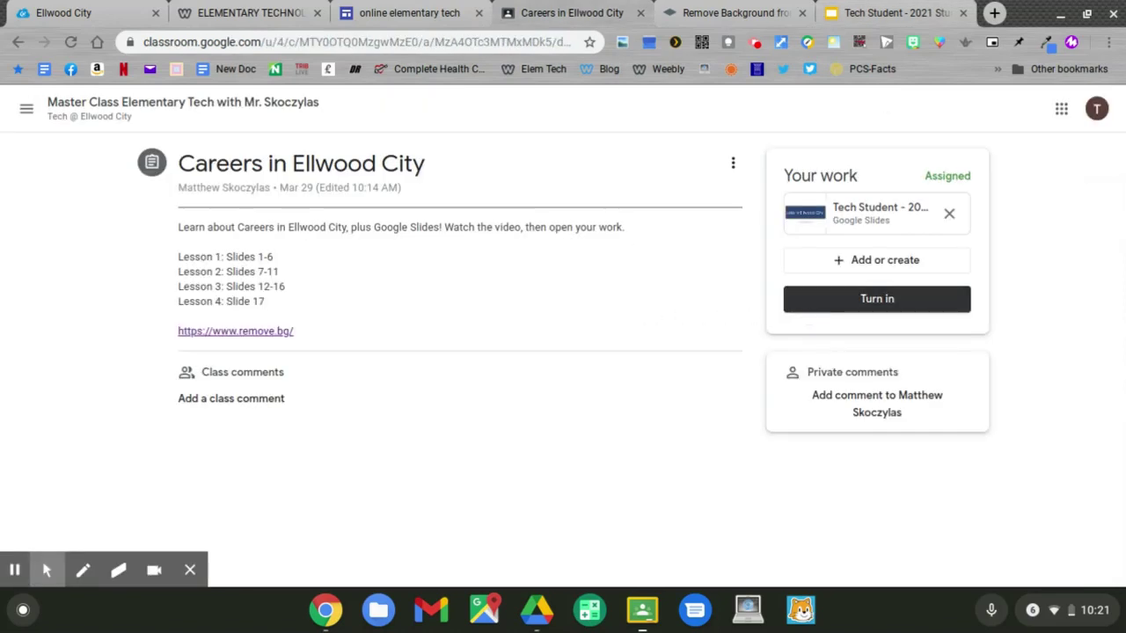
# Turn in the assignment with its attached slide presentation and confirm
pyautogui.click(806, 310)
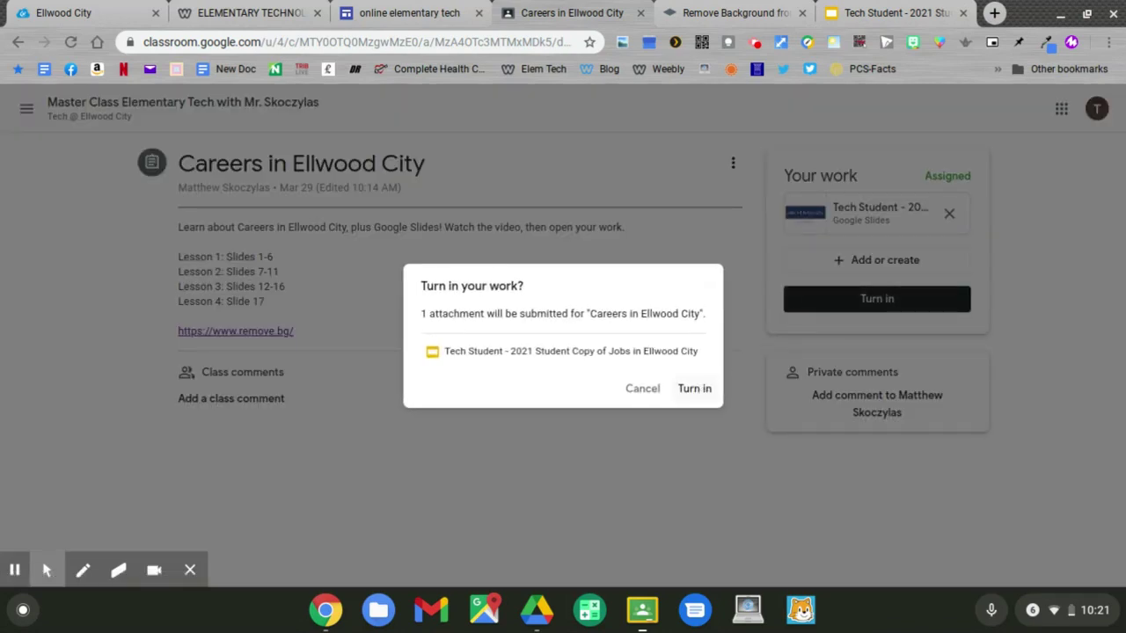
pyautogui.click(672, 390)
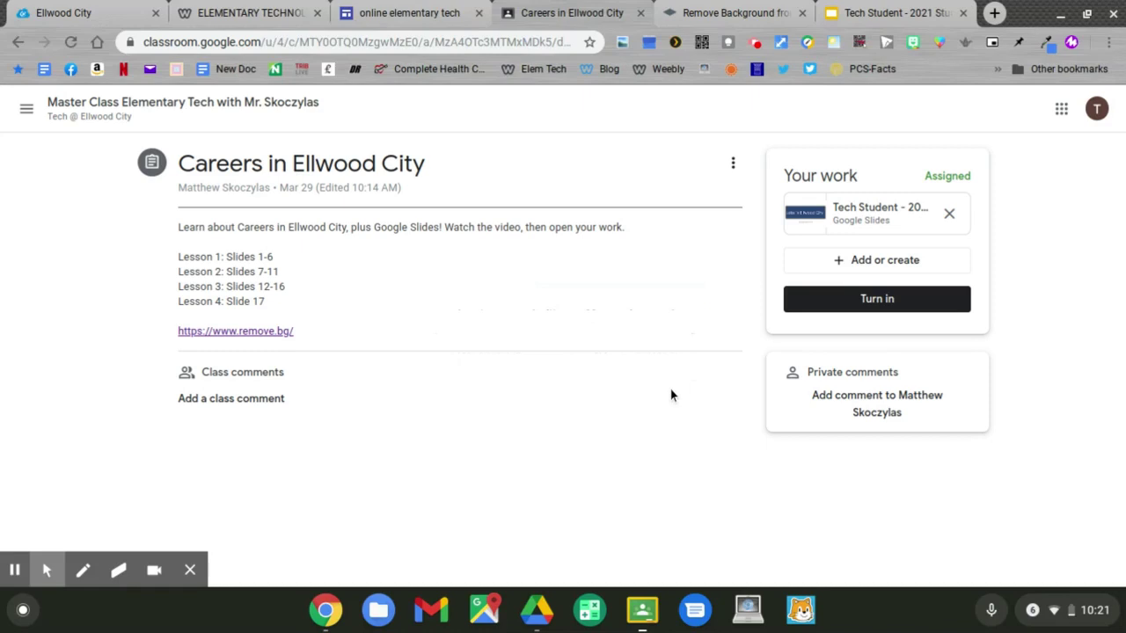